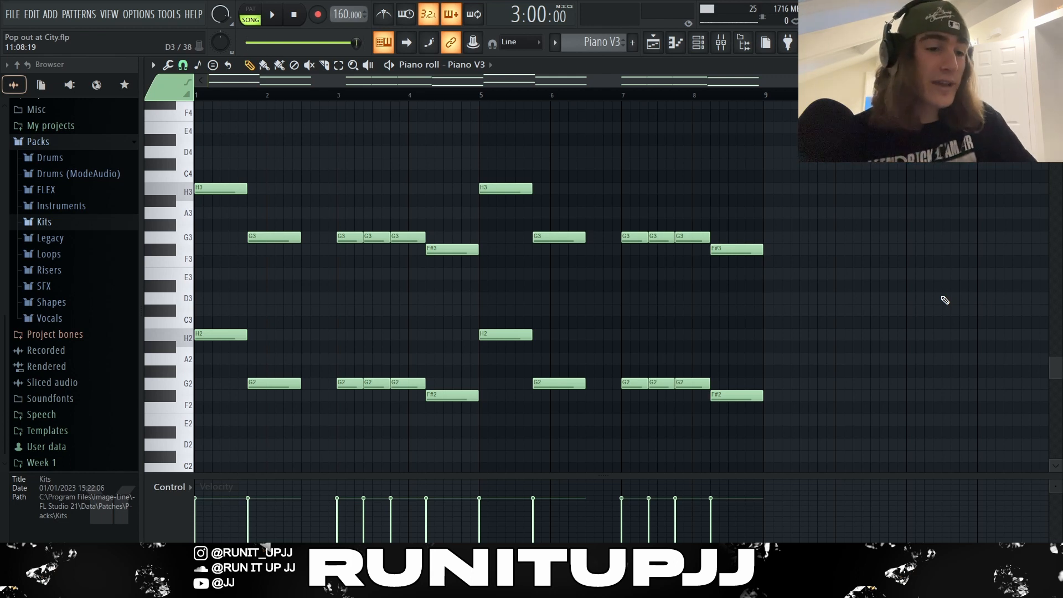
Highlight the Piano V3 bass notes in the lower octave and their doubled copies one octave higher
drag(790, 342, 288, 423)
drag(261, 231, 764, 280)
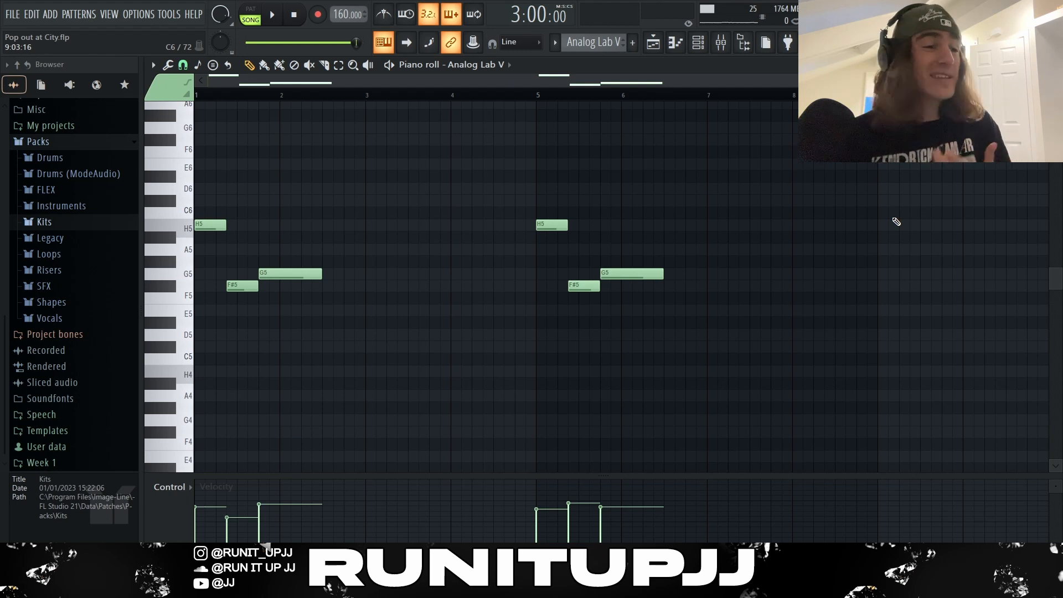
Examine the Analog Lab V melody's H5, F#5 and G5 notes and compare the bar 1 phrase with its bar 5 repeat
click(218, 226)
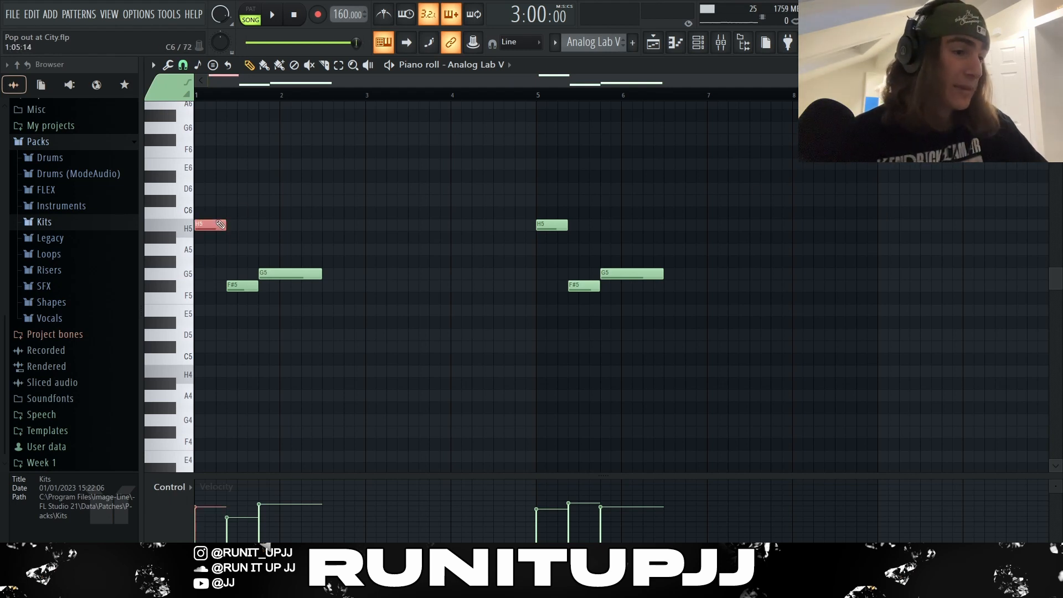
click(244, 287)
click(286, 274)
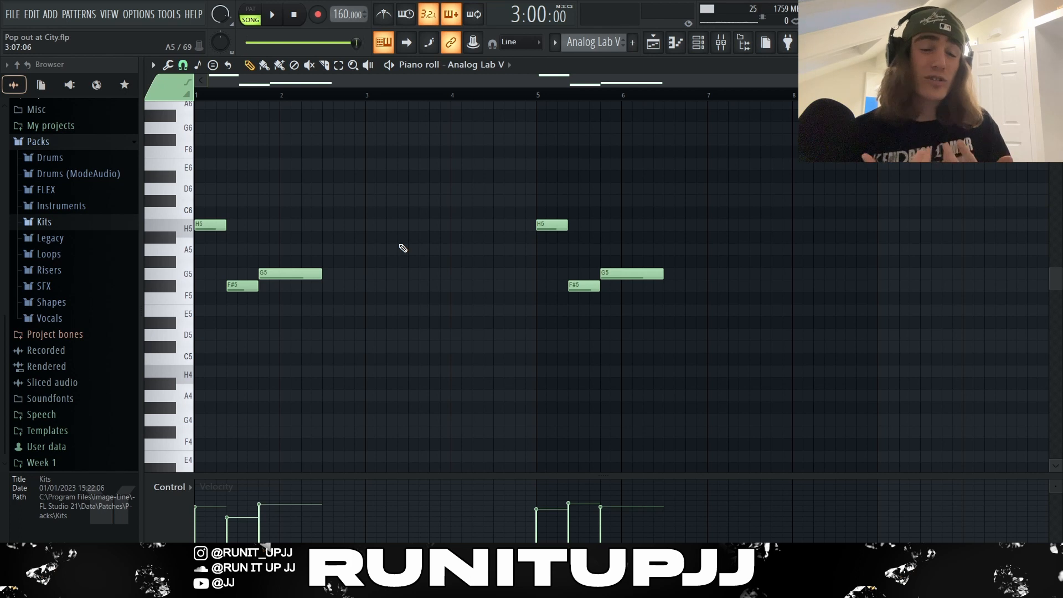
drag(232, 256, 291, 304)
drag(577, 249, 634, 317)
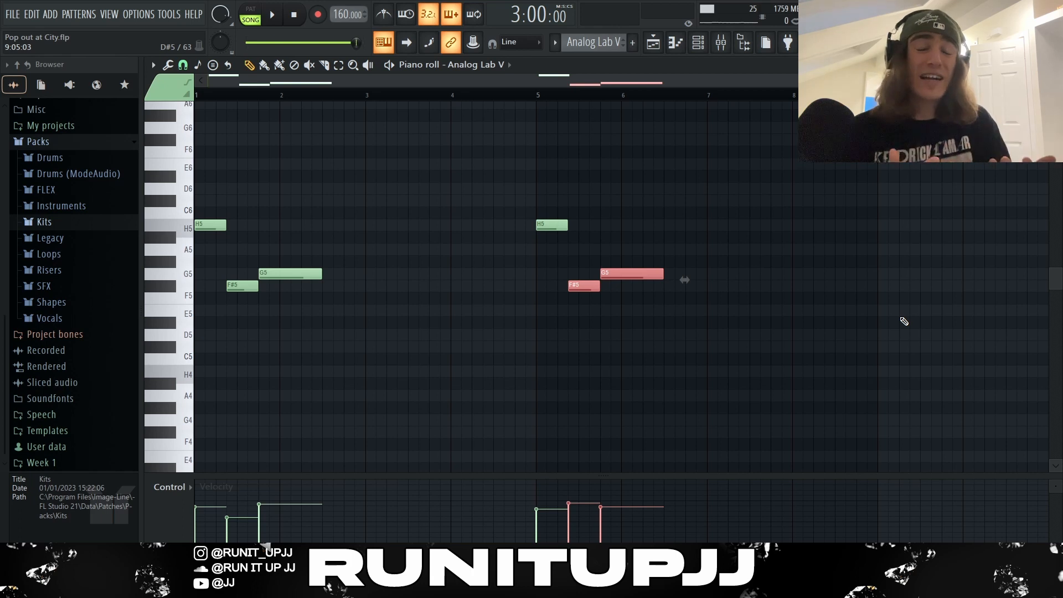
Deselect the notes and adjust the velocity randomization of the Analog Lab V melody with the piano roll randomizer
click(877, 457)
key(alt+r)
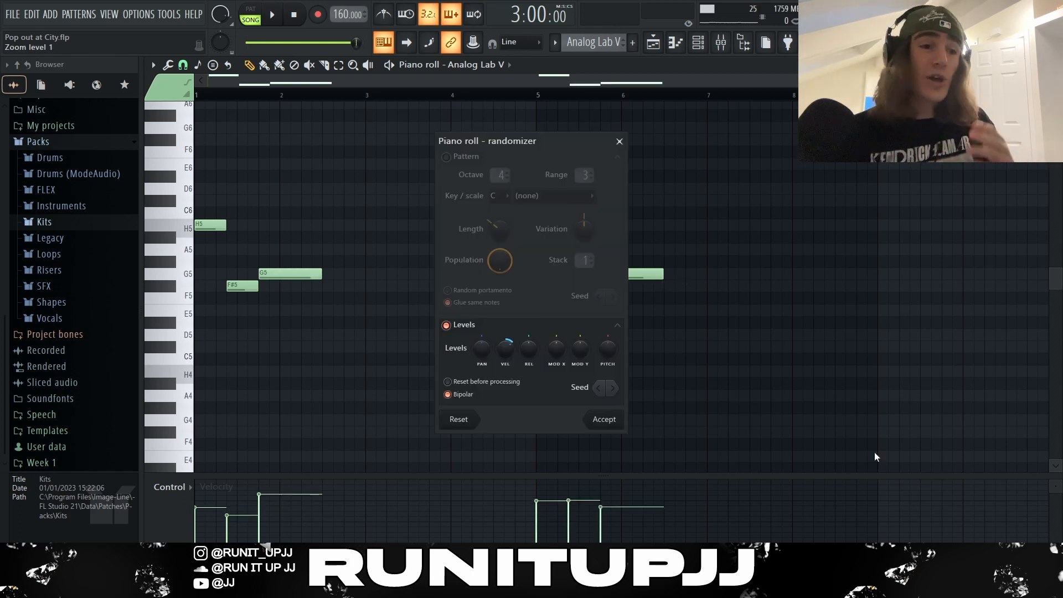
mouse_move(506, 348)
mouse_down()
mouse_move(506, 360)
mouse_move(510, 346)
mouse_up()
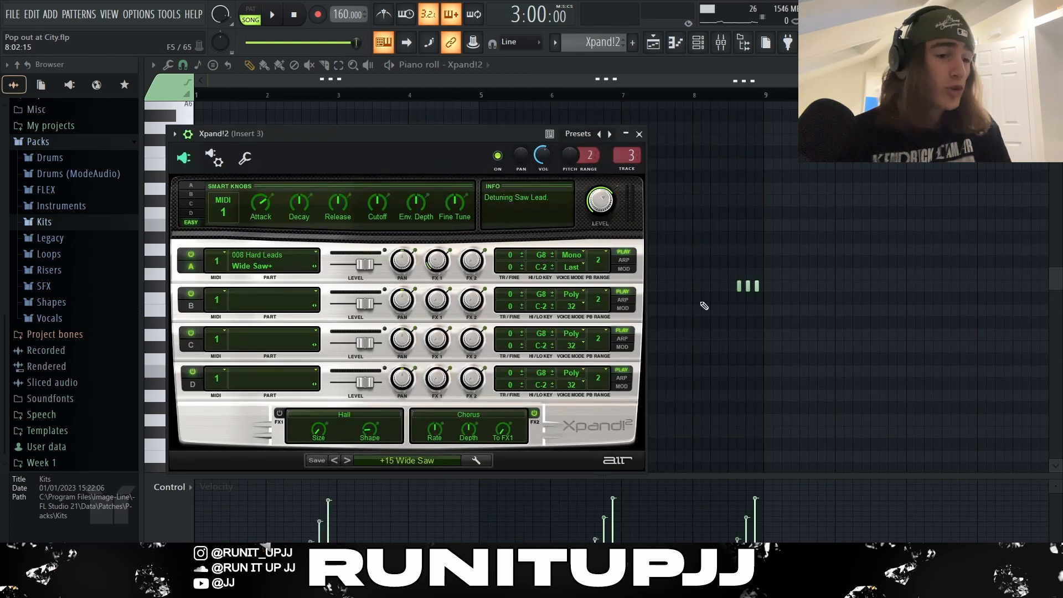
Browse the Xpand!2 preset categories to locate Hard Leads, and leave the Wide Saw patch loaded
click(413, 461)
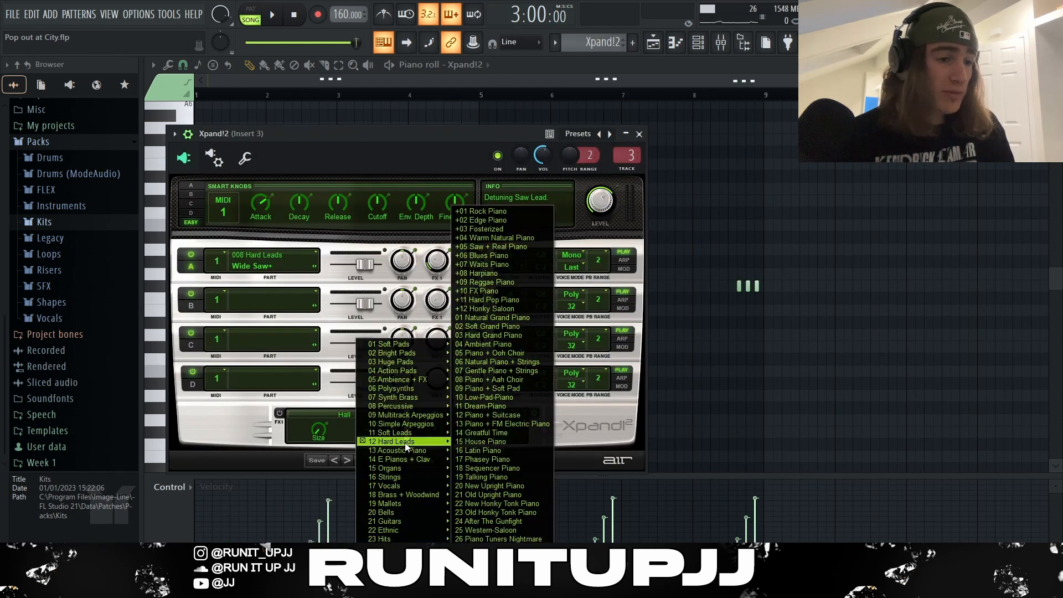
click(306, 148)
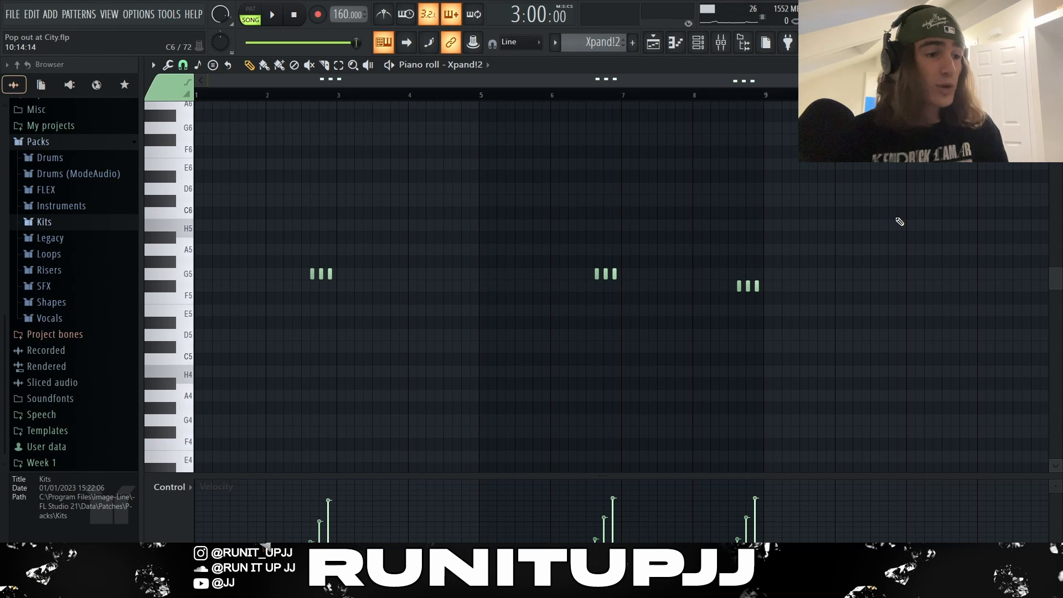
Examine the three triple-note groups of the Xpand!2 part, two on G5 and one on F#5
drag(259, 257, 389, 291)
drag(568, 256, 641, 276)
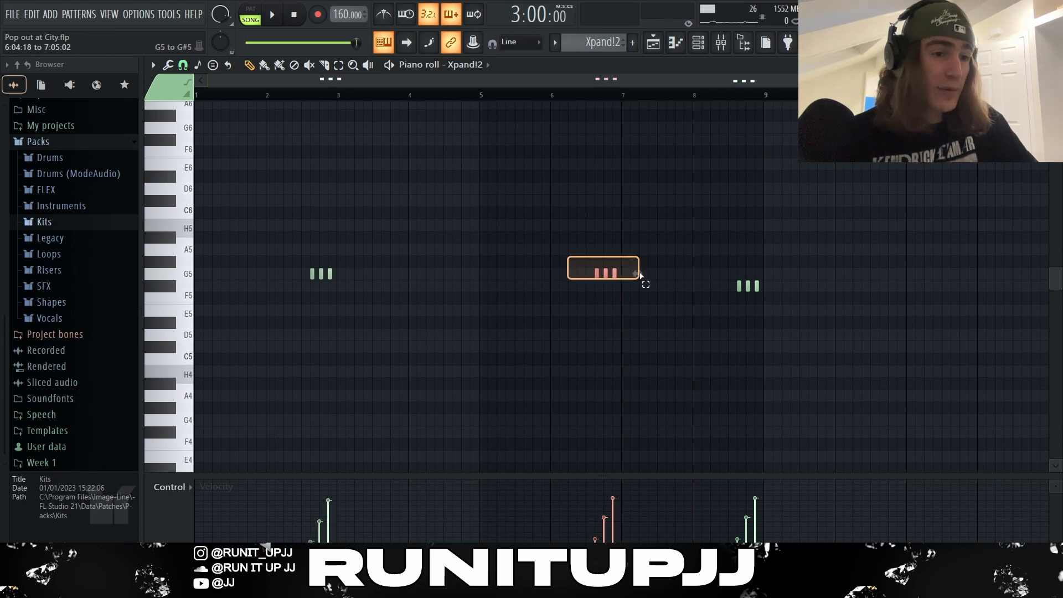
drag(716, 268, 767, 293)
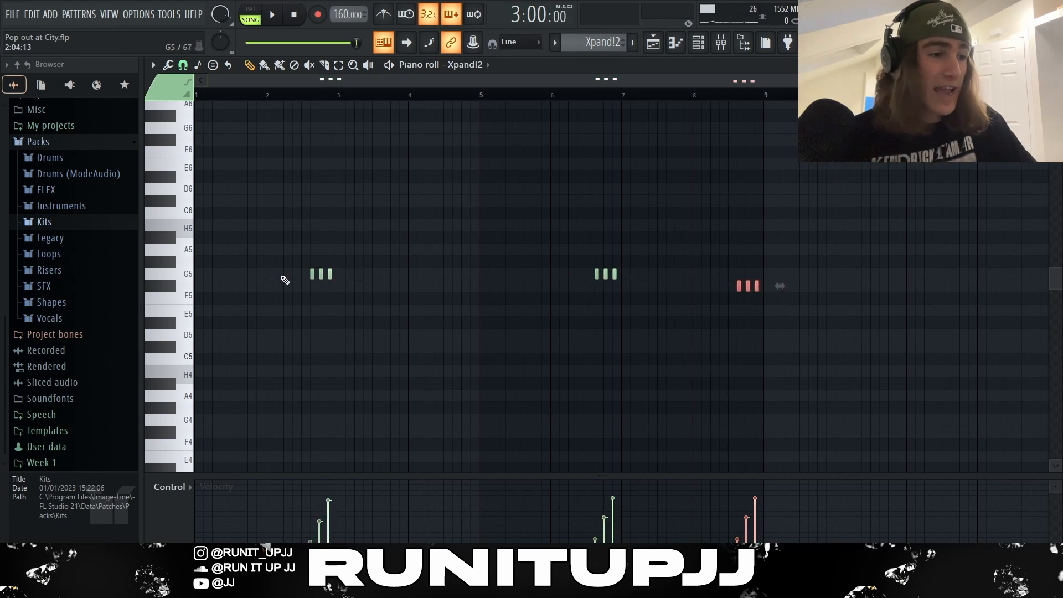
click(852, 329)
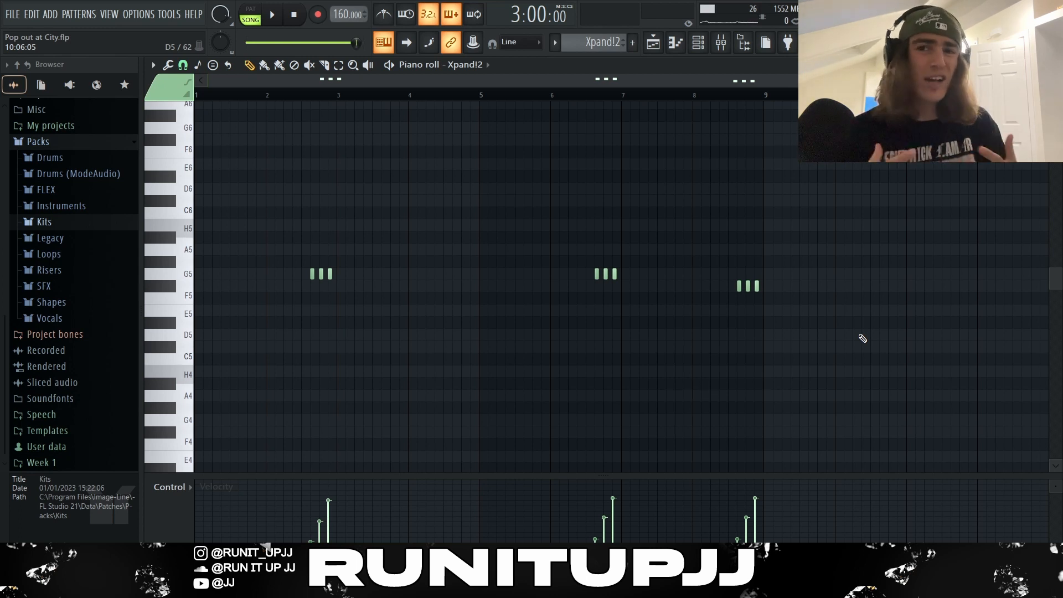
drag(286, 256, 873, 450)
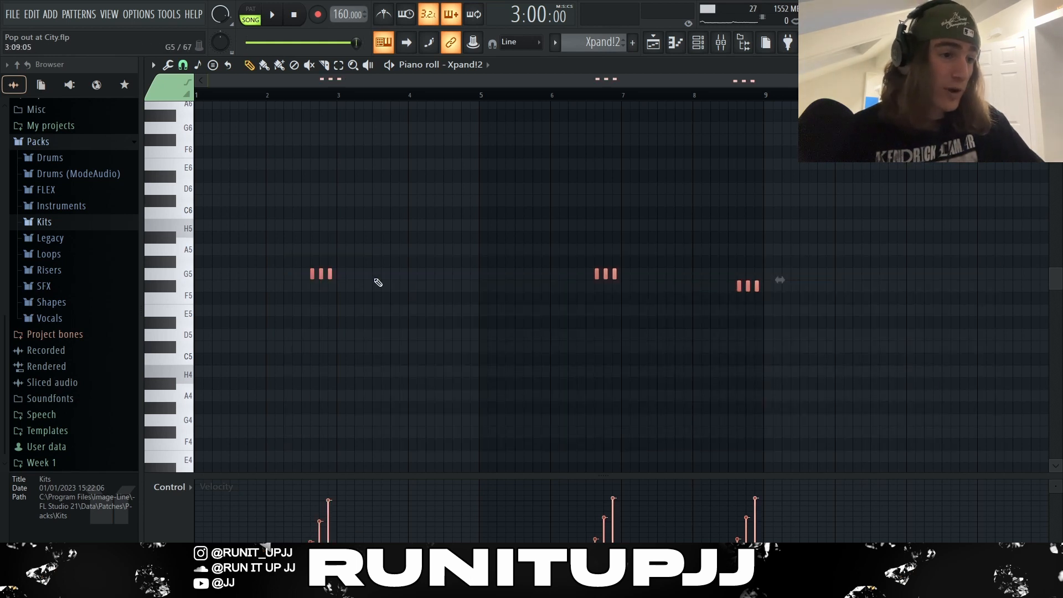
Select the first G5 triple-note group and inspect its rising velocity ramp
drag(375, 280, 260, 246)
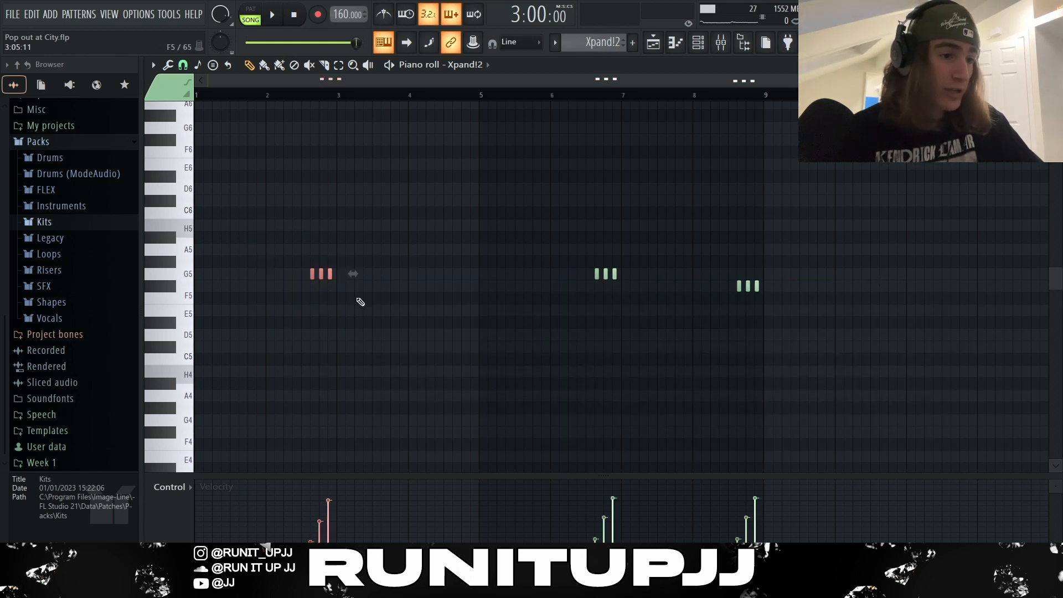
drag(356, 304, 289, 264)
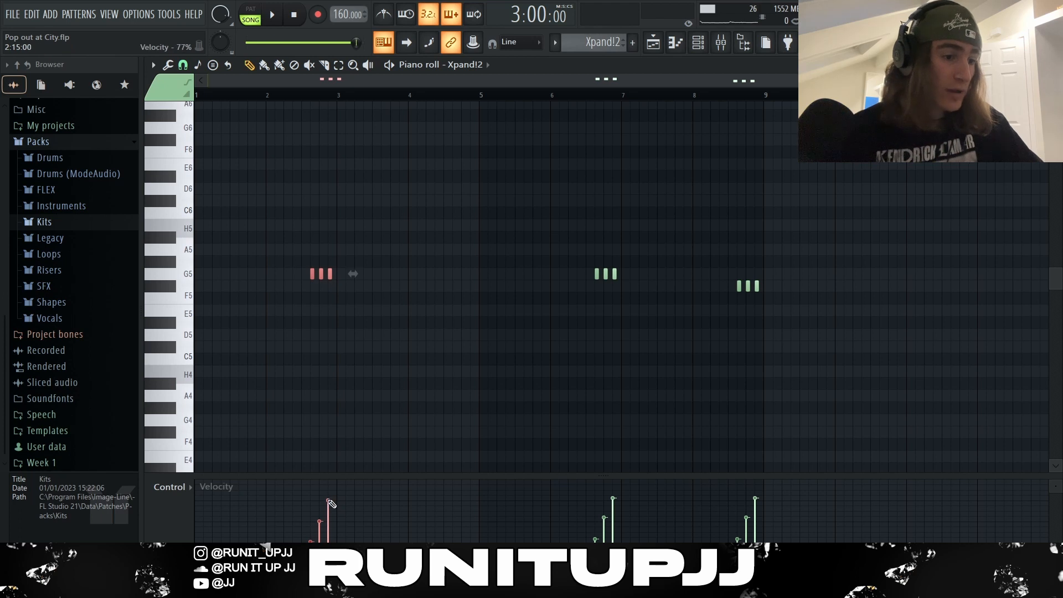
mouse_move(330, 503)
mouse_down()
mouse_move(319, 517)
mouse_move(312, 490)
mouse_move(307, 538)
mouse_move(307, 488)
mouse_move(309, 543)
mouse_up()
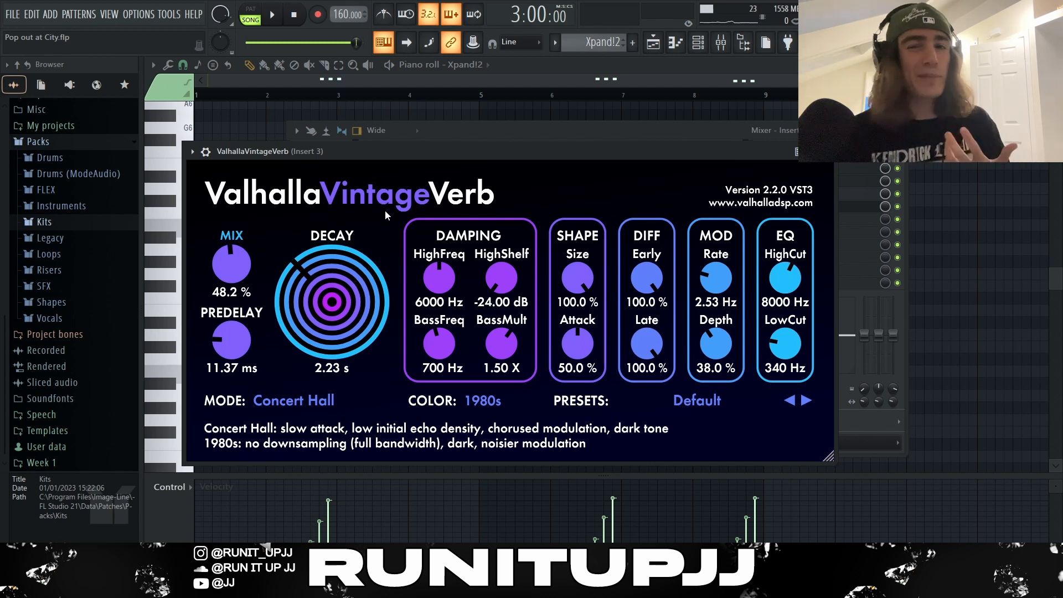
Close ValhallaVintageVerb and examine the first H5, G6 and F#6 notes of the Mini V3 part
key(Escape)
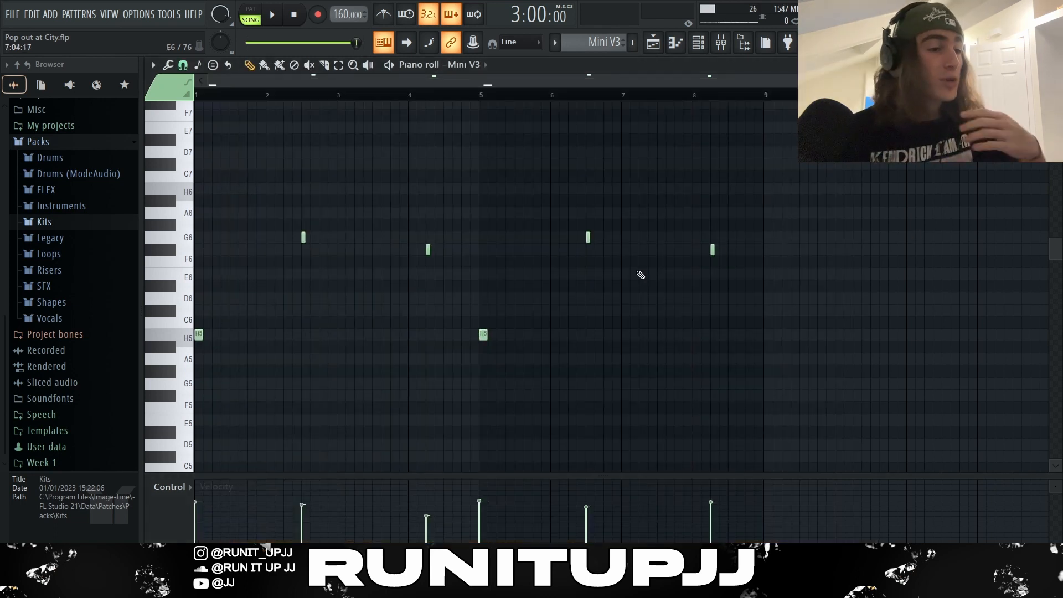
ctrl+drag(236, 354, 193, 340)
ctrl+drag(290, 226, 326, 259)
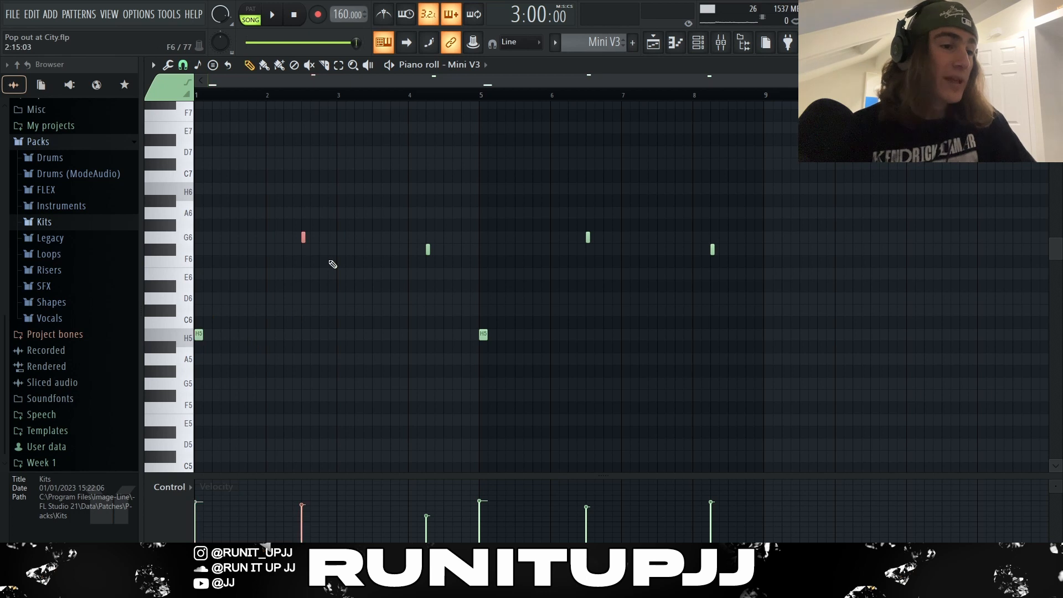
ctrl+drag(440, 240, 415, 262)
ctrl+click(378, 303)
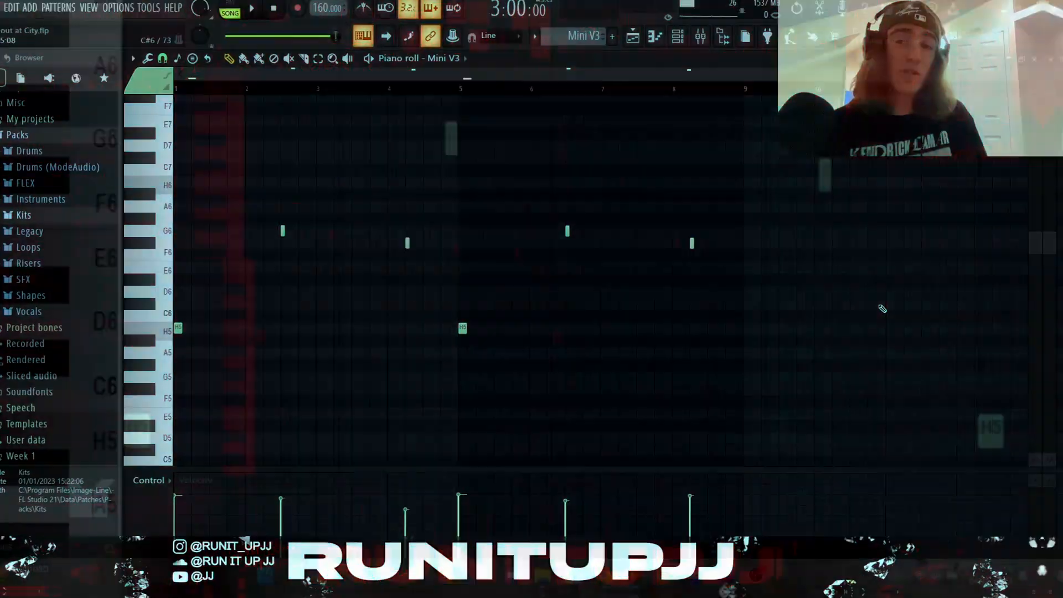
Review the Mini V3 insert's effects by viewing the Pro-Q 3 filter and opening ShaperBox2
key(space)
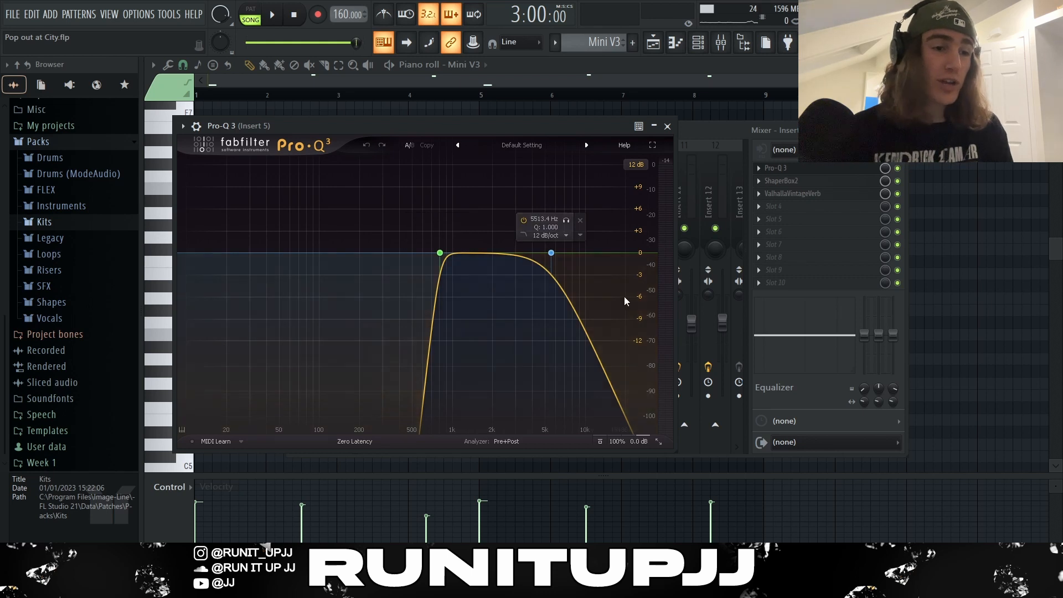
click(781, 181)
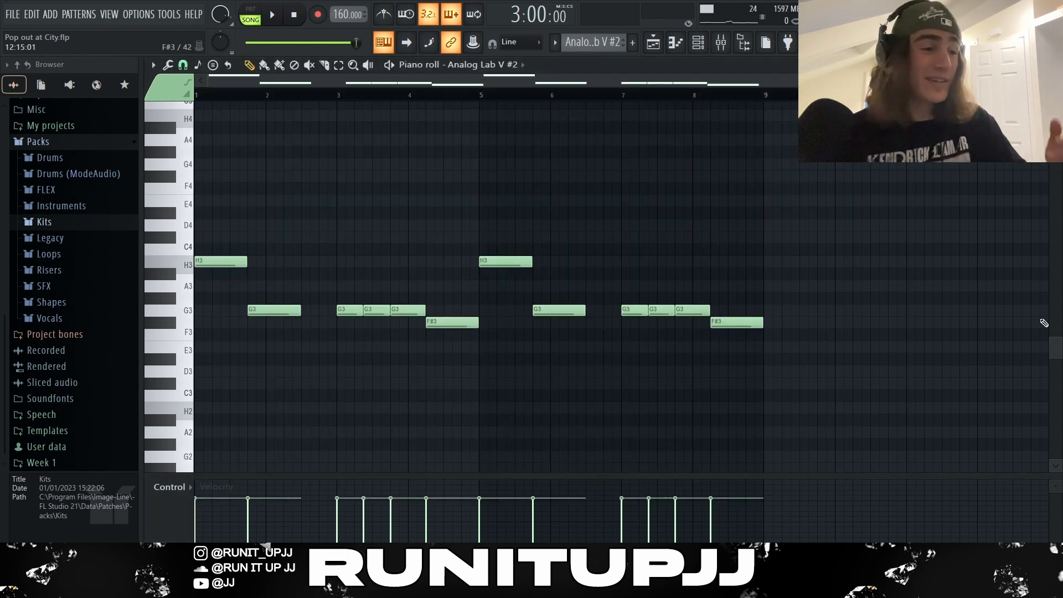
Examine the Analog Lab V #2 line note by note from the first H3 through the G3 notes to F#3
click(212, 261)
click(265, 311)
click(352, 311)
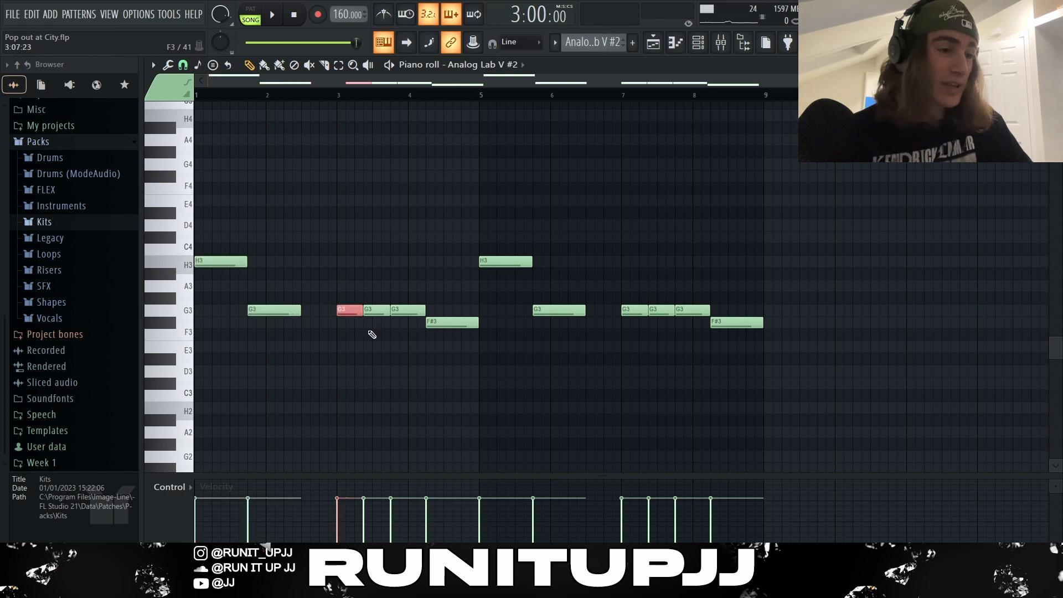
click(377, 311)
click(401, 311)
click(446, 321)
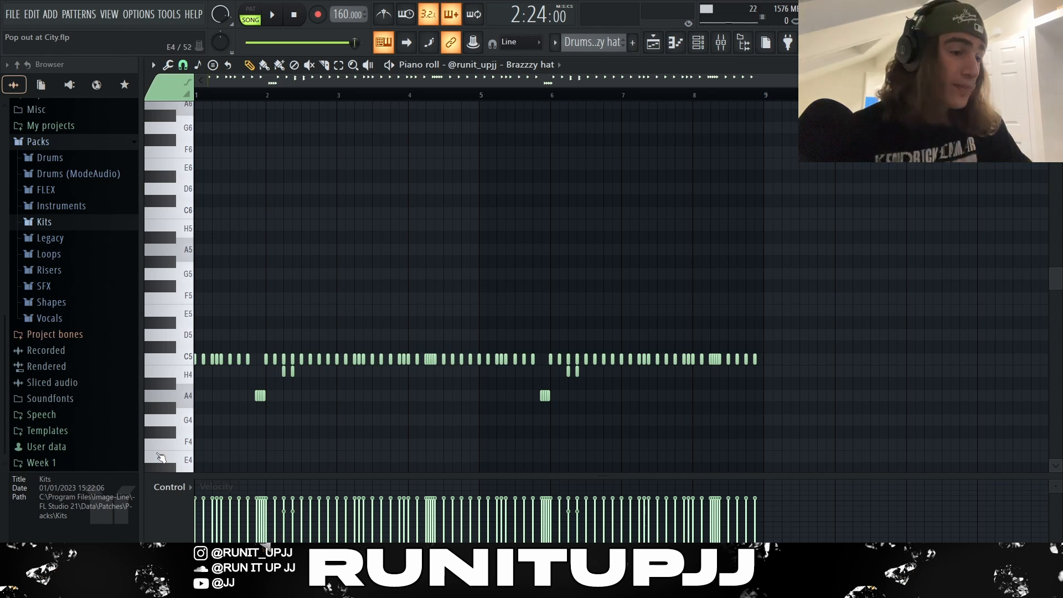
Inspect the Brazzzy hat pattern's three closely spaced C5 notes and the four-note A4 roll in bar 1
scroll(75, 277, up, 5)
scroll(188, 422, up, 3)
scroll(187, 422, up, 2)
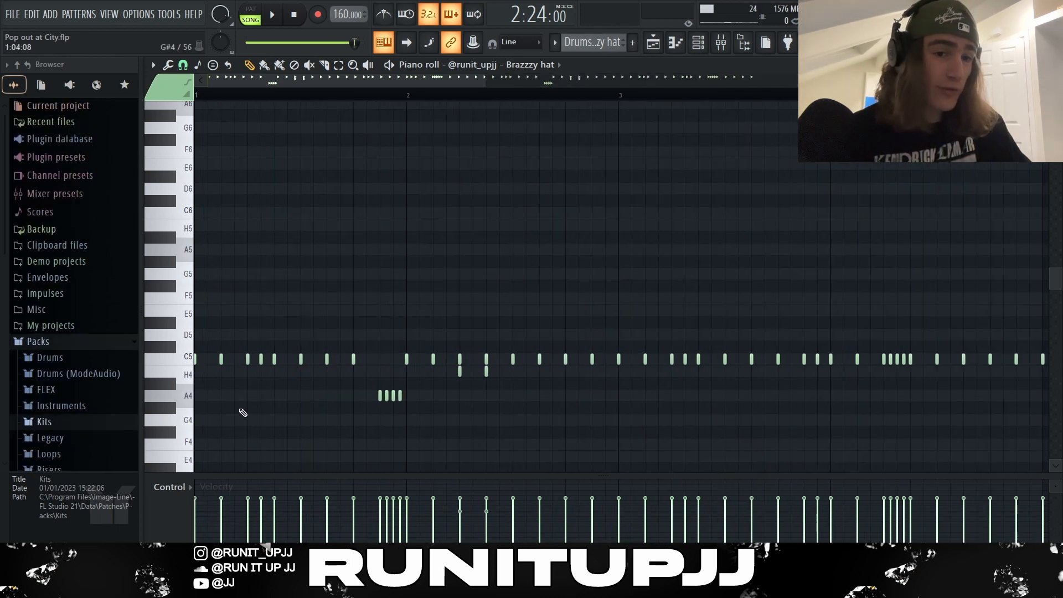
drag(242, 366, 281, 368)
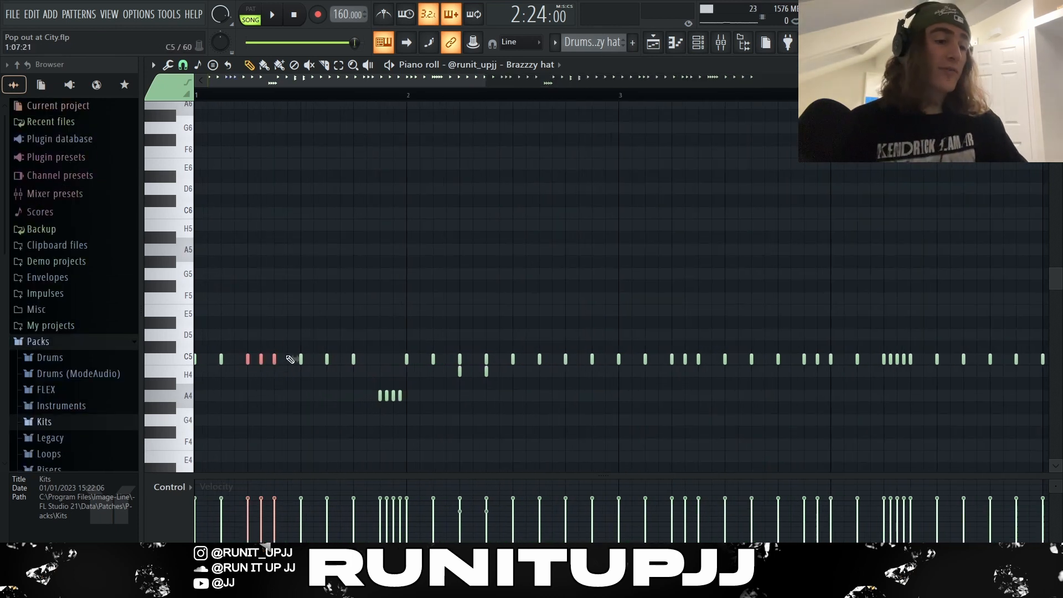
drag(360, 388, 416, 406)
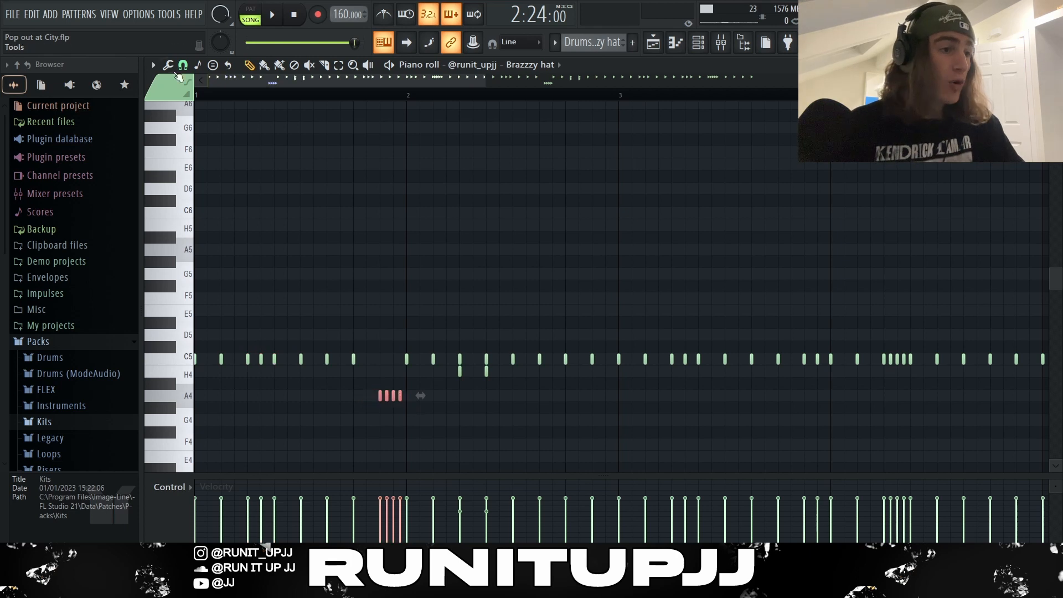
Try painting a four-note hi-hat roll on the A#4 row directly above the existing A4 roll
click(182, 65)
click(209, 176)
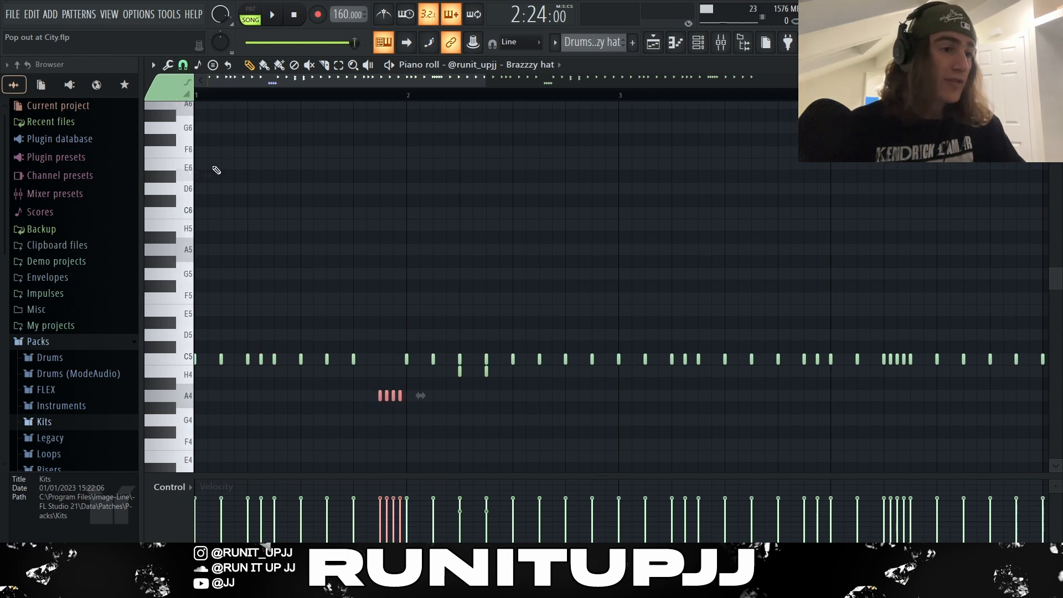
click(355, 357)
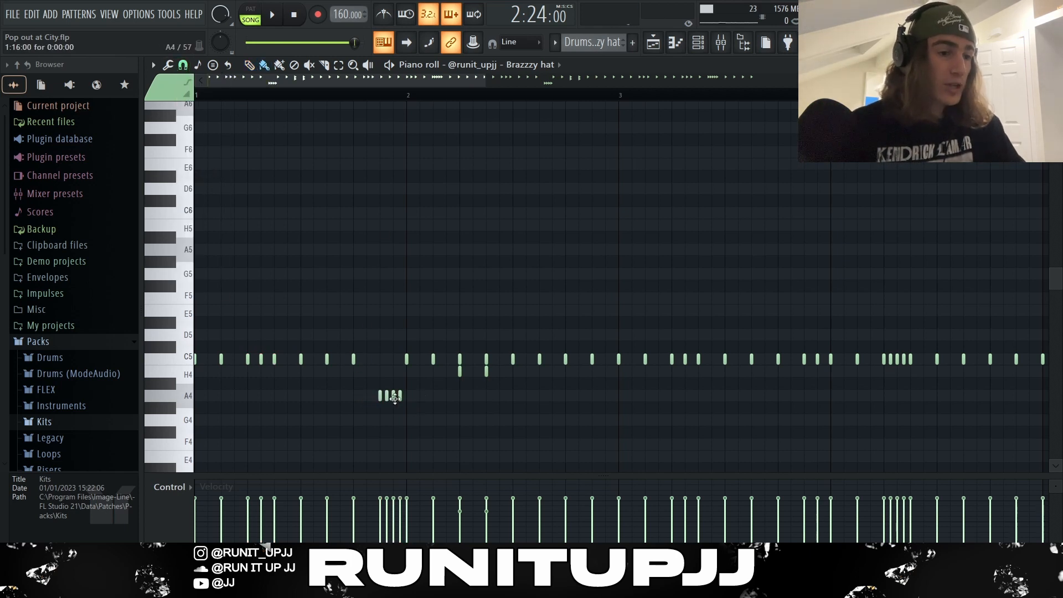
drag(380, 383, 402, 383)
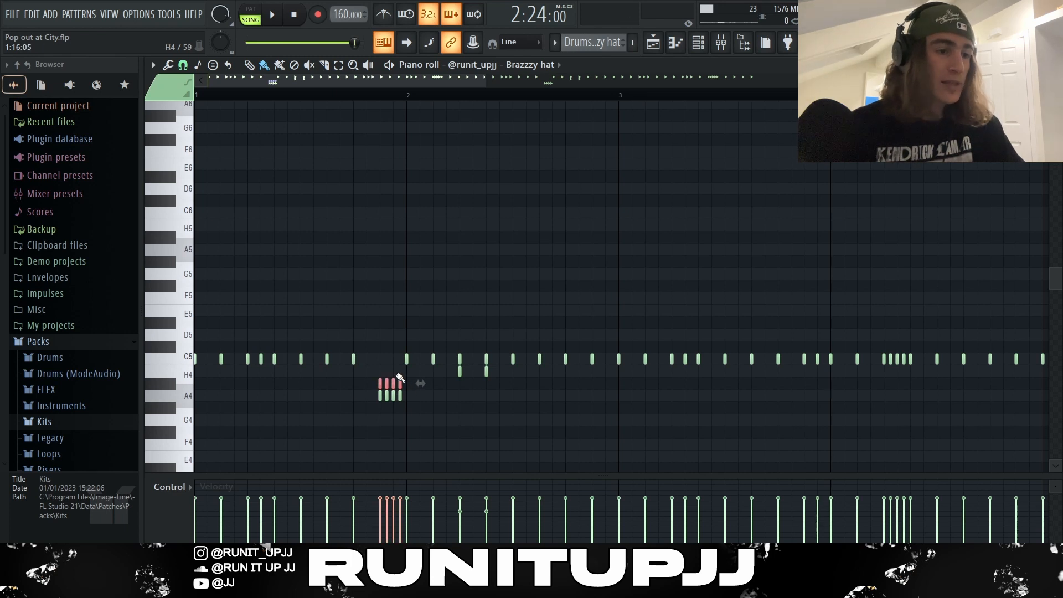
key(Delete)
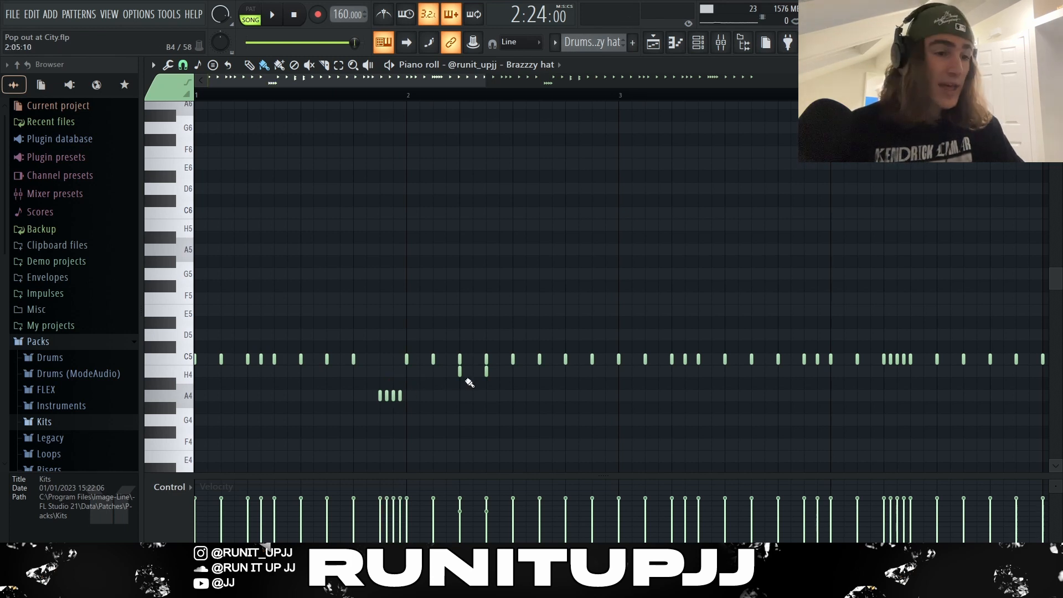
Select the two H4 hi-hat notes in bar 2 and adjust their velocity
drag(451, 364, 494, 377)
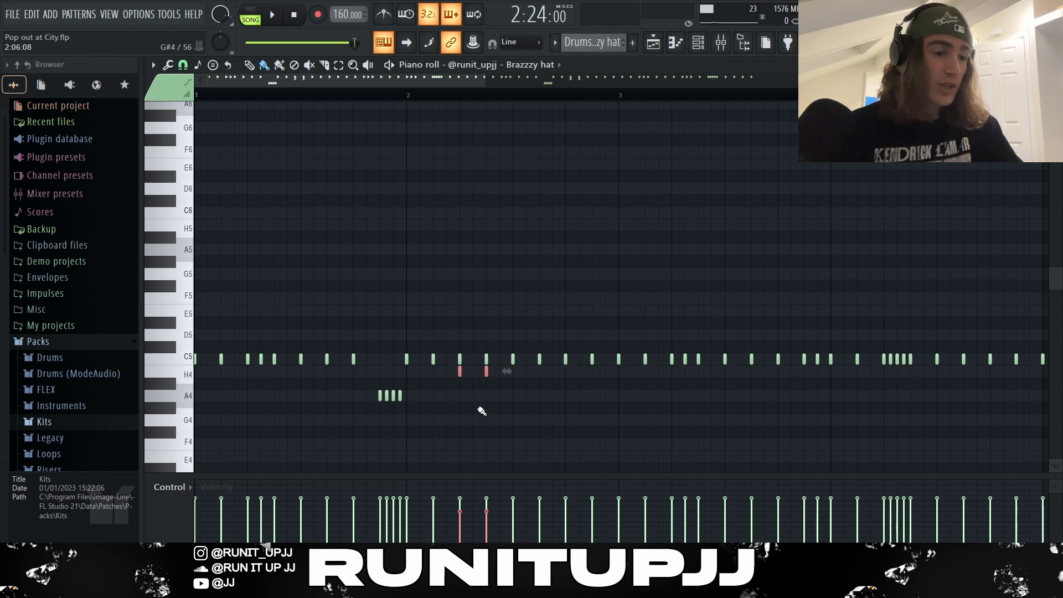
drag(500, 380, 444, 377)
middle_click(498, 433)
scroll(499, 434, up, 1)
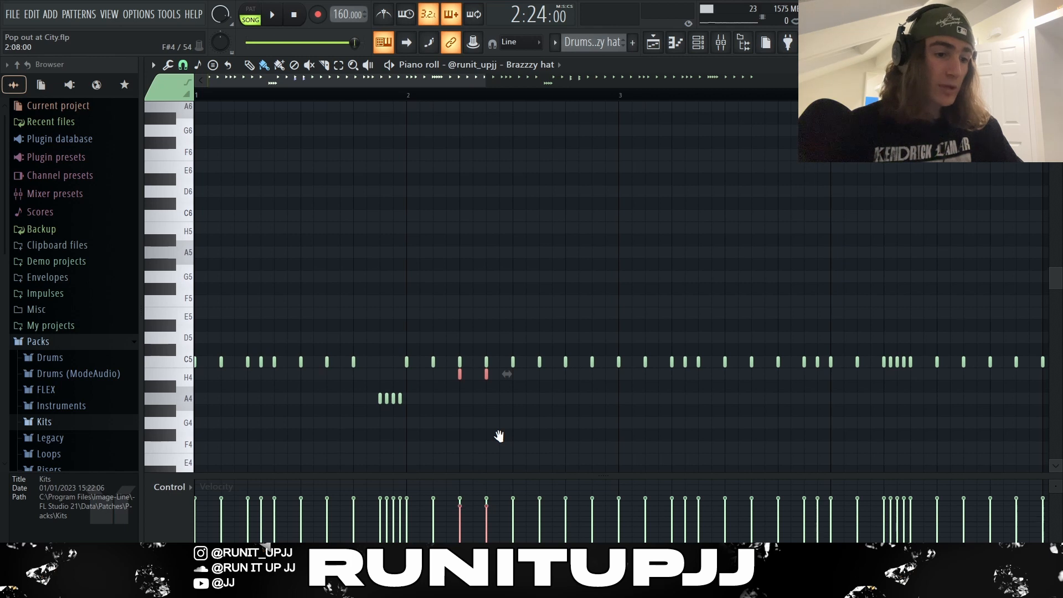
scroll(499, 436, down, 1)
scroll(499, 436, up, 1)
scroll(499, 436, down, 1)
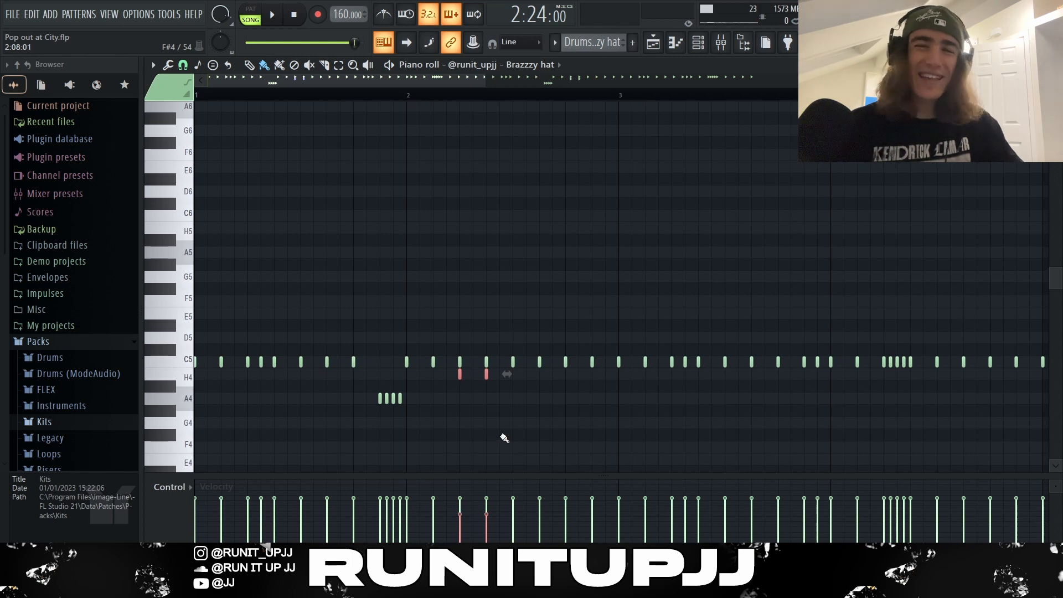
Examine the fast C5 hi-hat groups in bar 3 and the five-note roll in bar 4
drag(669, 358, 694, 373)
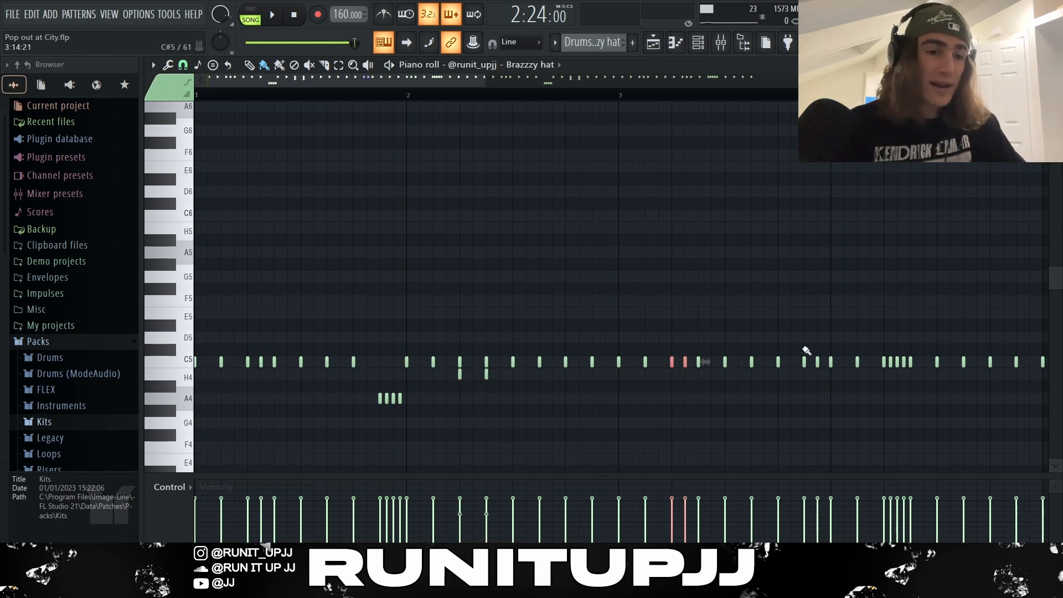
drag(799, 349, 829, 374)
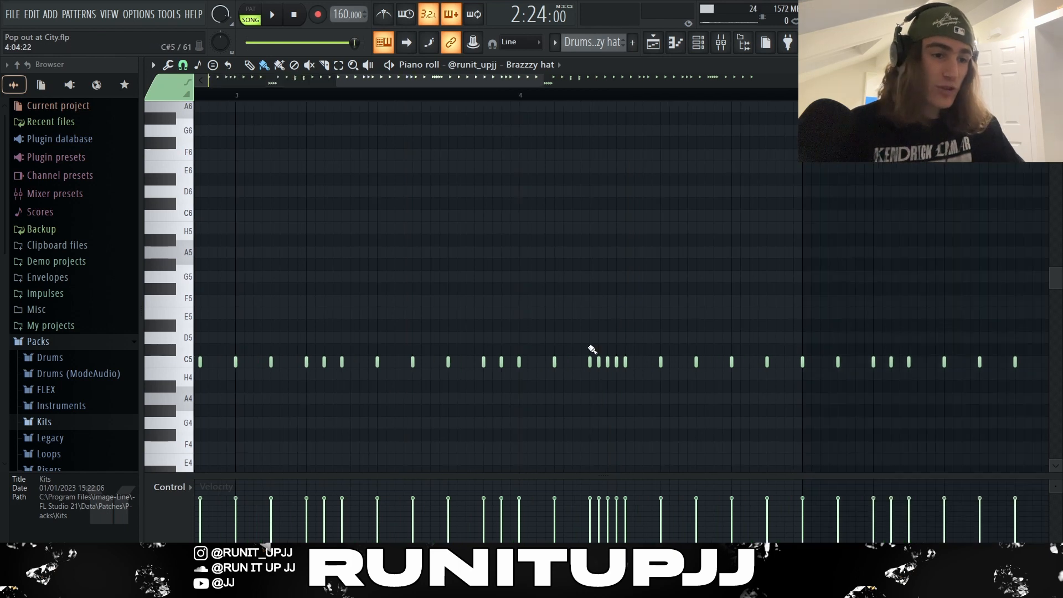
drag(591, 348, 633, 347)
right_click(625, 349)
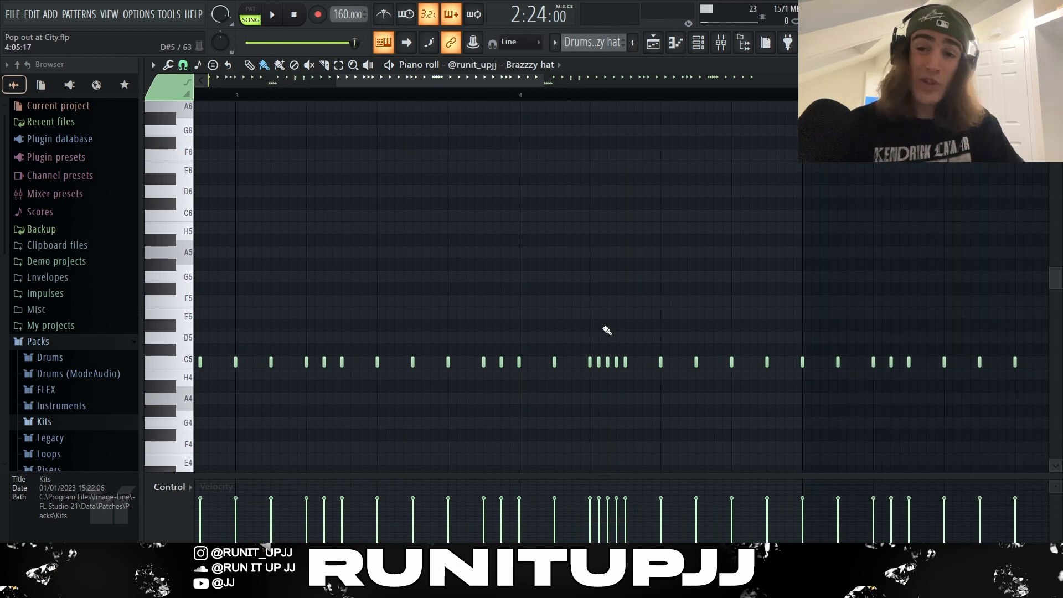
Review the full eight-bar Brazzzy hat pattern and the note placement around bar 4 of the Spinz pattern
scroll(598, 326, down, 5)
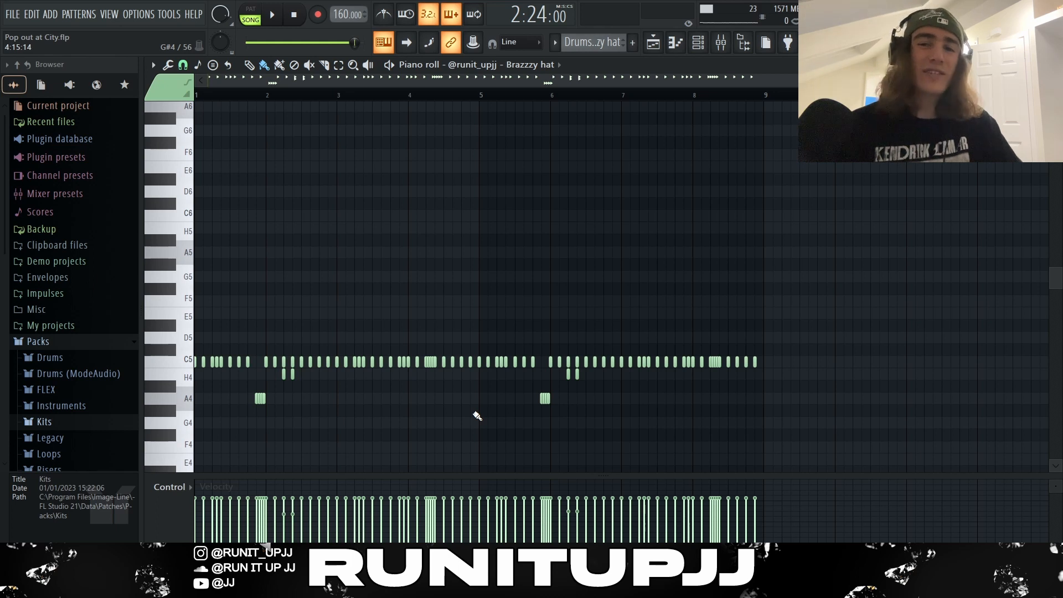
scroll(477, 415, down, 3)
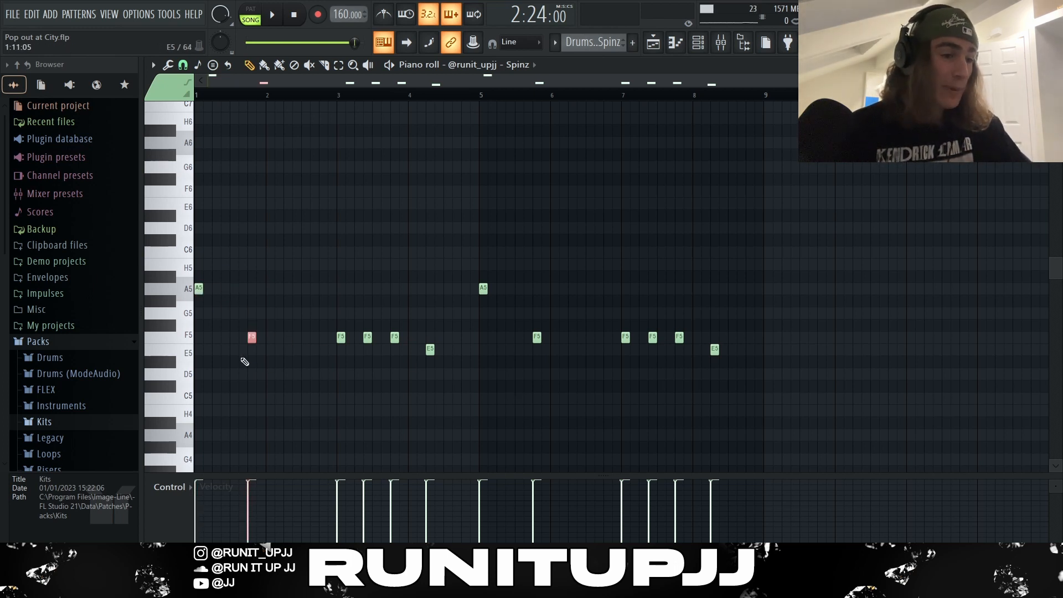
drag(405, 347, 452, 368)
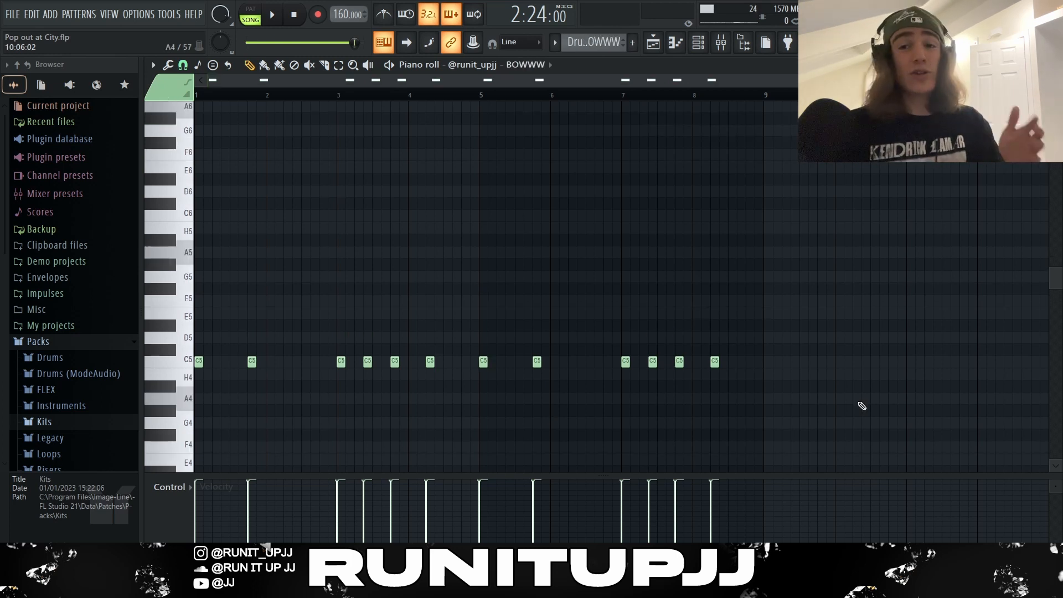
Examine the C5 notes of the BOWWW pattern and the short three-note groups in the Luger pattern
scroll(862, 405, down, 1)
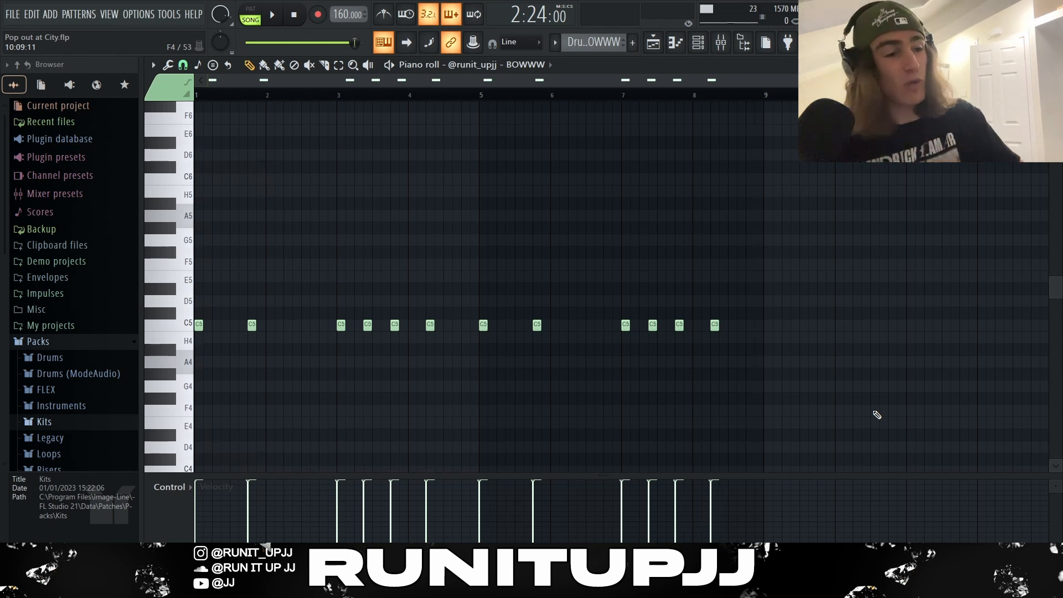
key(ctrl+a)
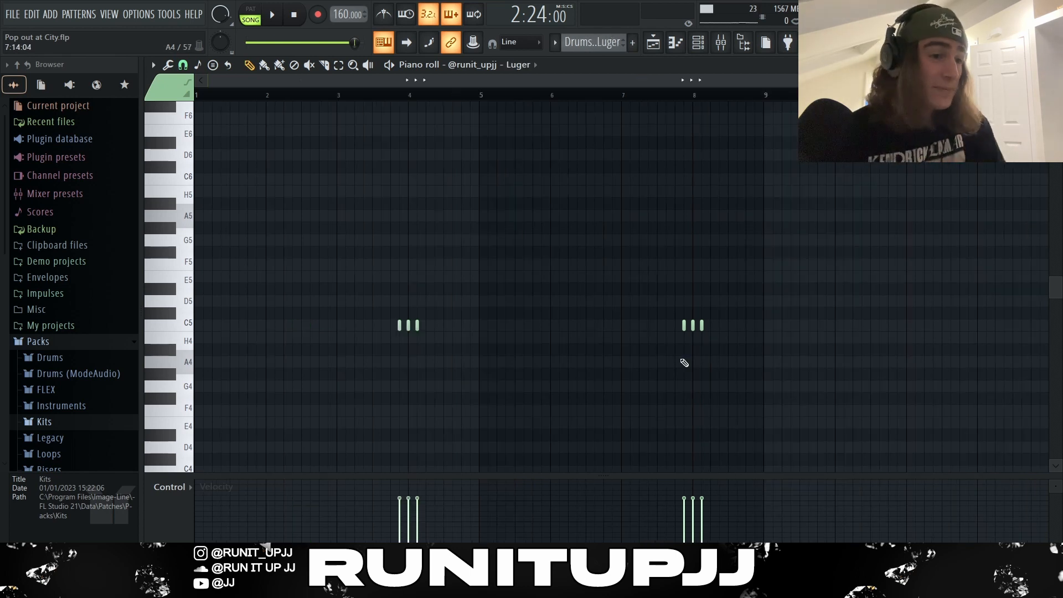
drag(451, 323, 304, 334)
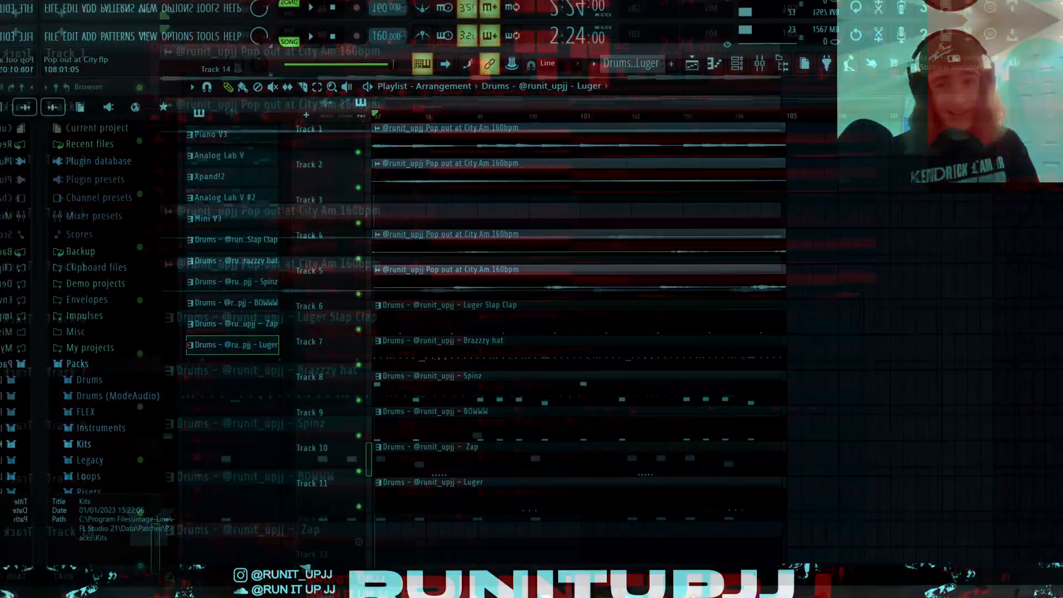
Play the arrangement, then select the closing section's clips on tracks 4 to 11 and the clips of the section before it
key(space)
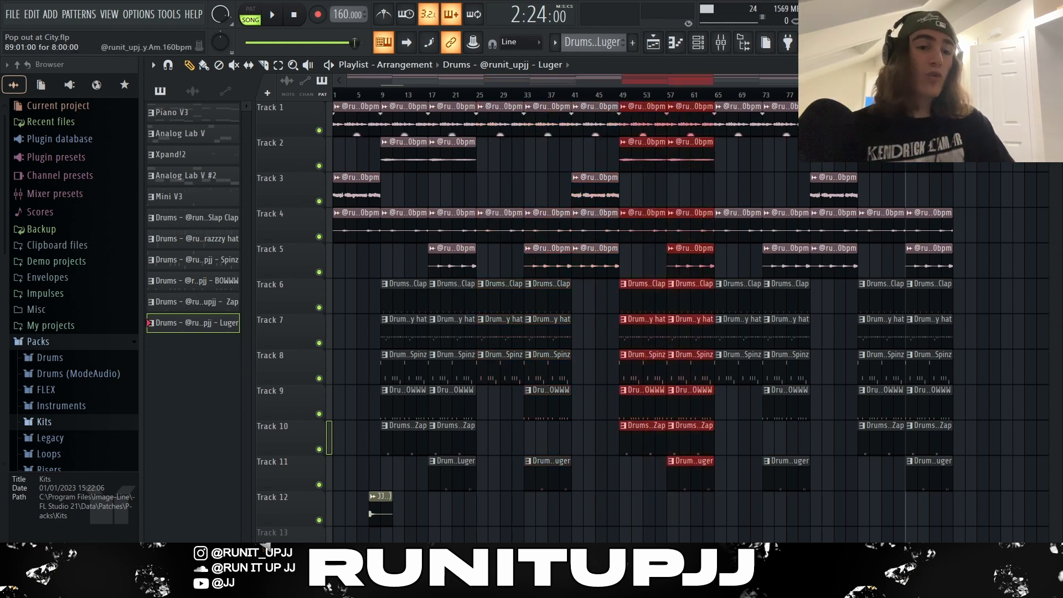
drag(878, 119, 948, 465)
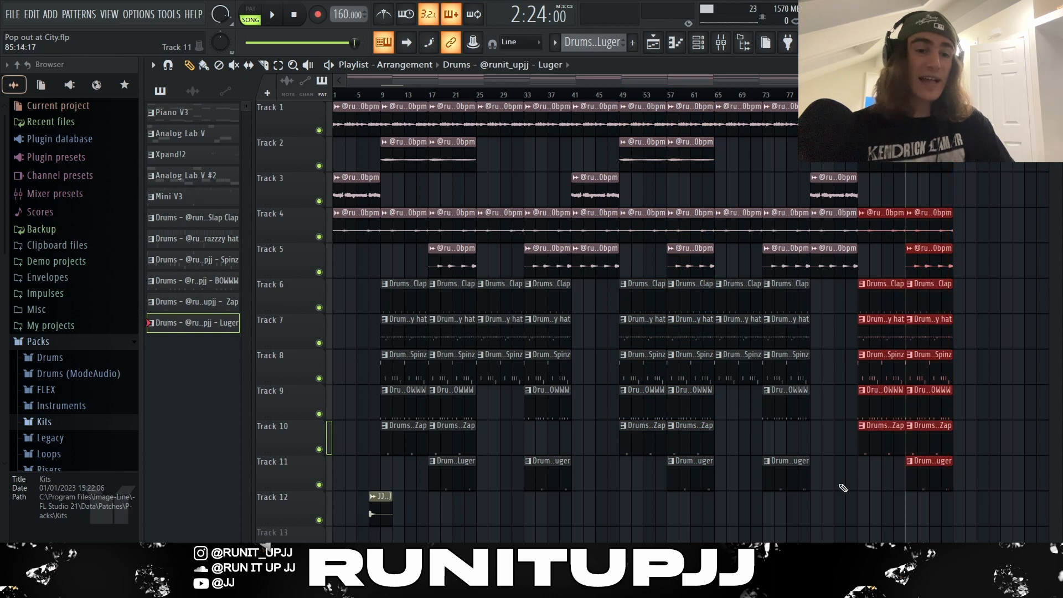
drag(838, 478, 747, 128)
key(ctrl+b)
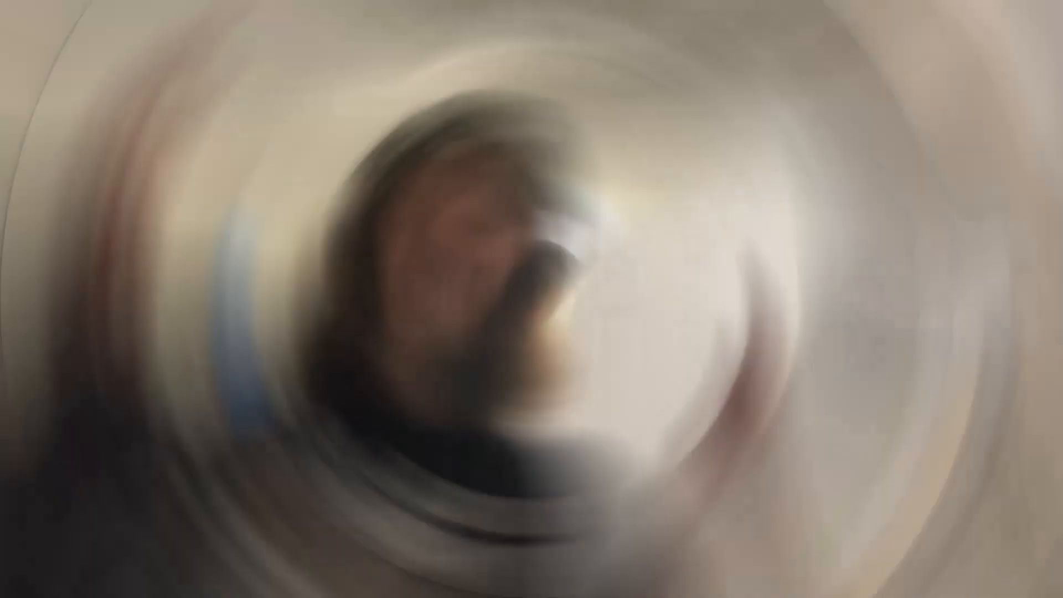